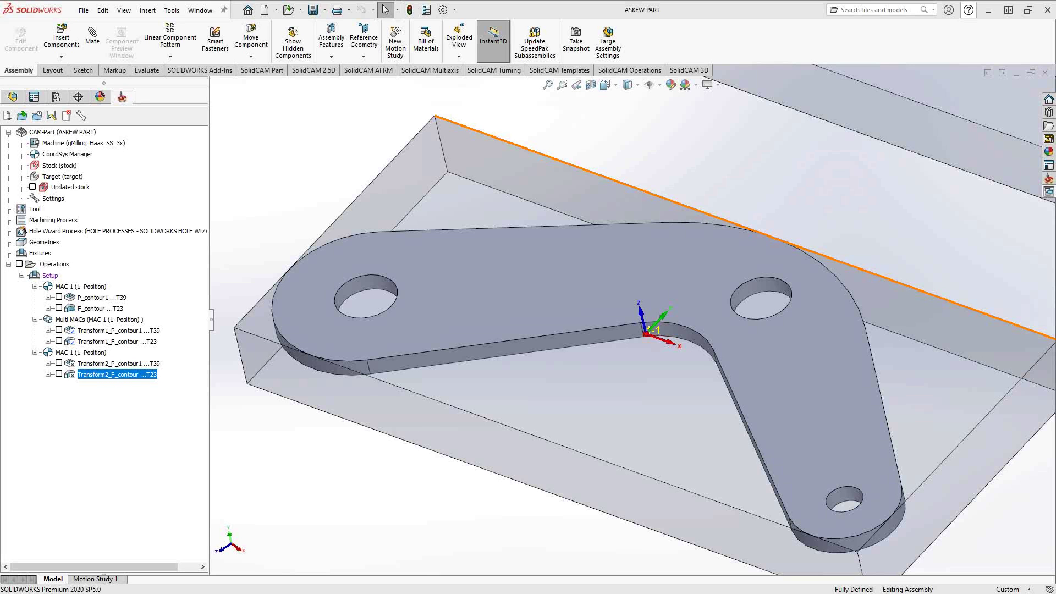
Step: Bring all four stocked parts into view and open the CoordSys Manager listing MAC 1 to MAC 4
scroll(818, 209, "up", 6)
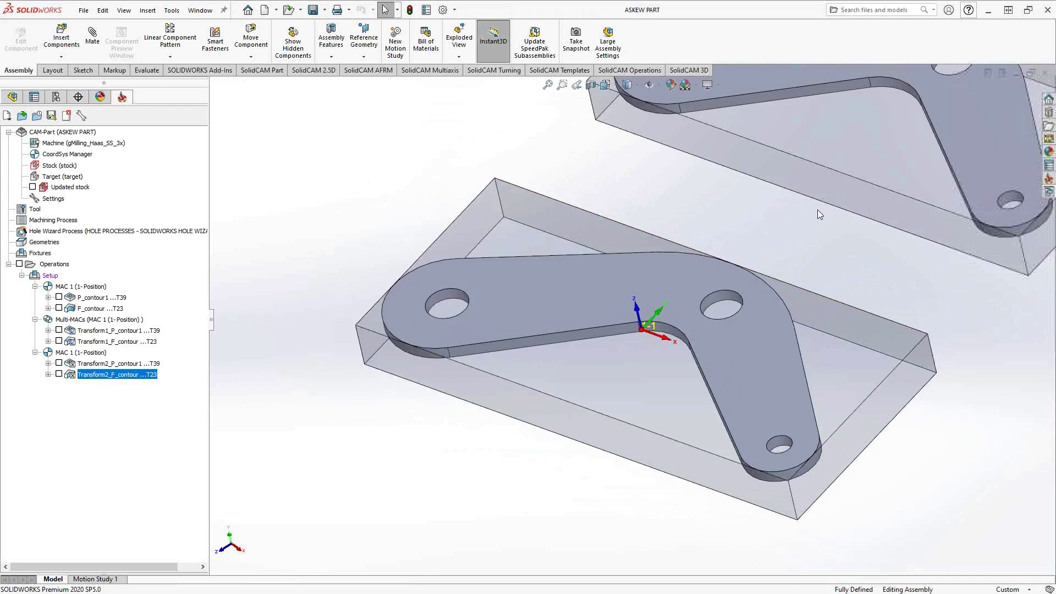
scroll(894, 310, "down", 4)
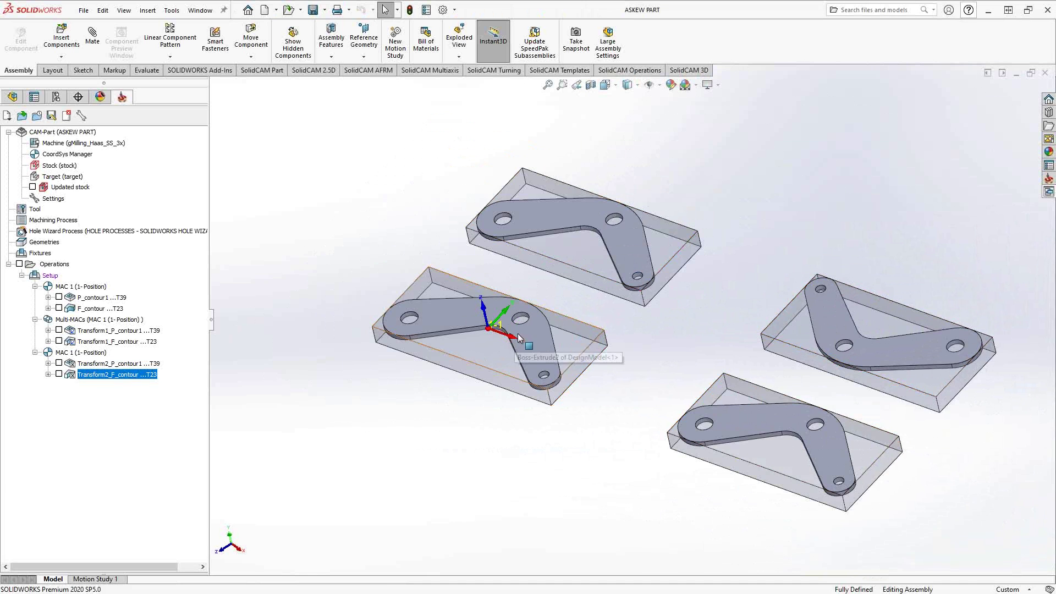
mouse_move(574, 384)
middle_mouse_down()
mouse_move(580, 302)
mouse_move(569, 330)
mouse_move(574, 371)
middle_mouse_up()
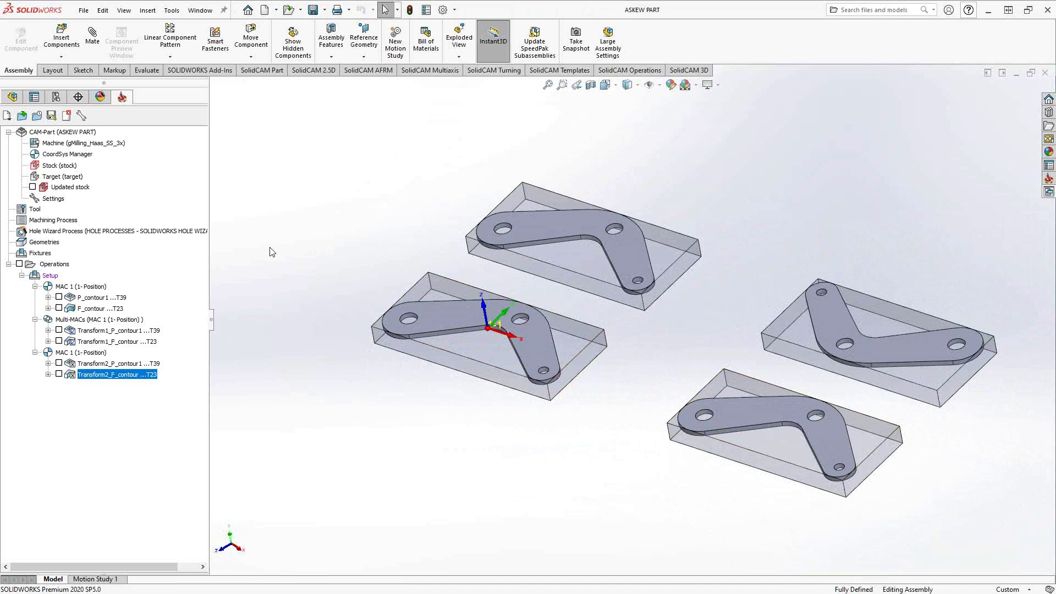
double_click(62, 154)
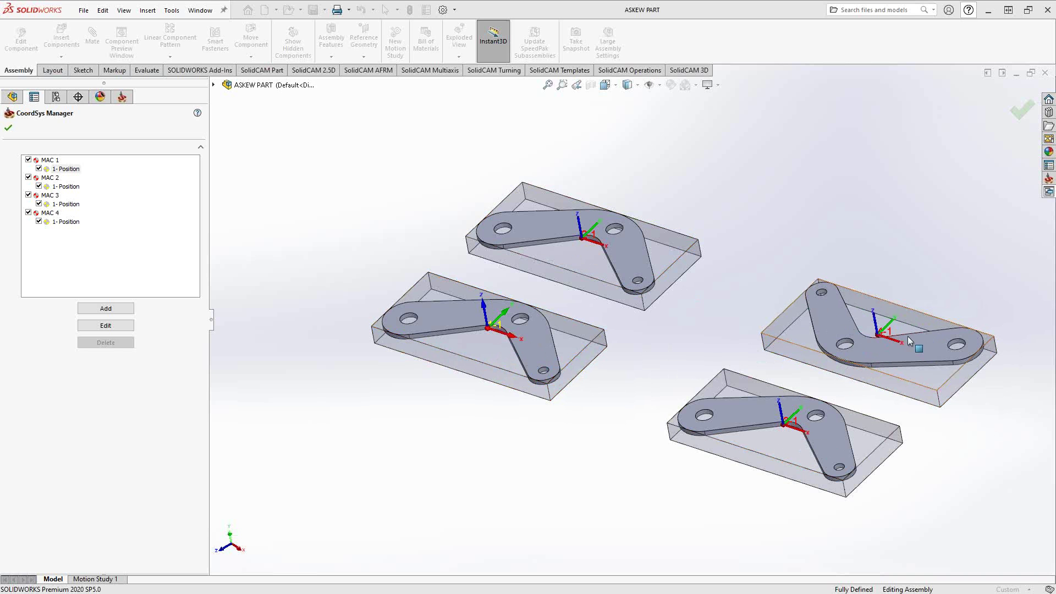
Step: Close the CoordSys Manager and display the P_contour1 pocket toolpath
left_click(9, 127)
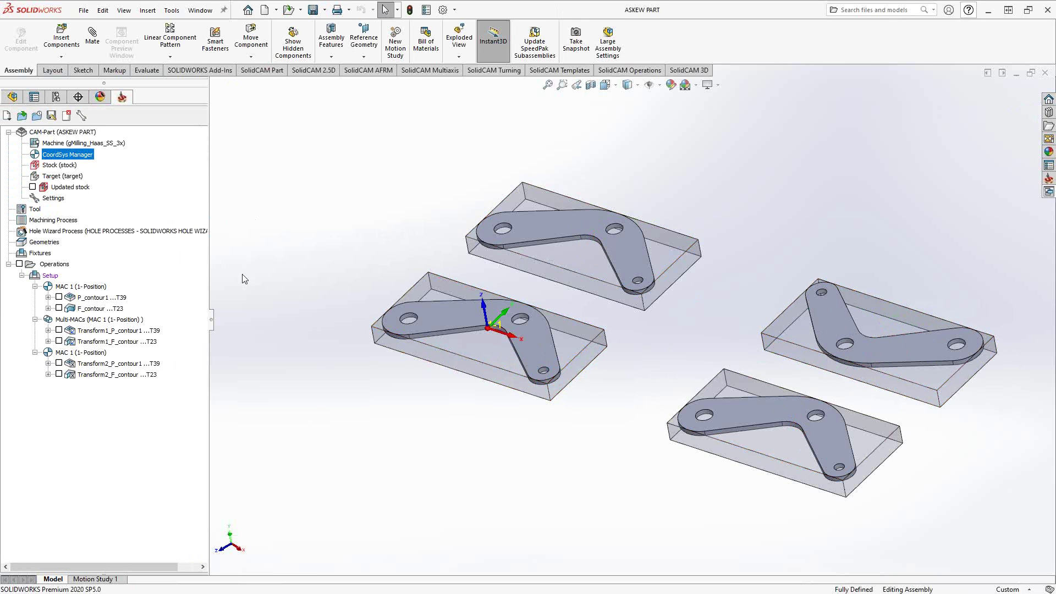
left_click(60, 298)
Step: Preview the F_contour profile toolpath alongside the pocket, then hide all operation toolpaths
left_click(59, 310)
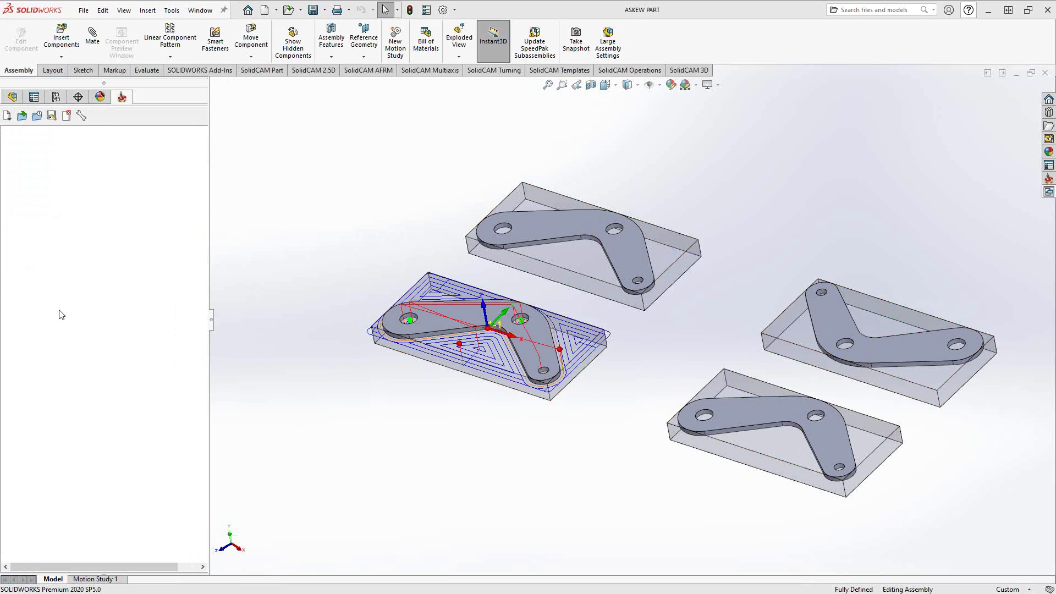
scroll(498, 324, "down", 5)
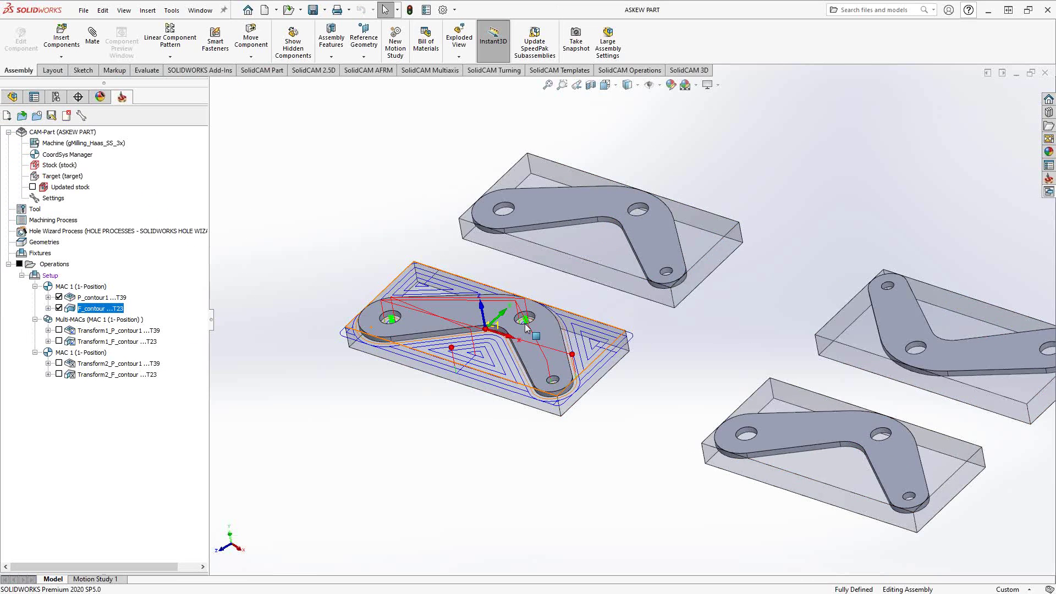
scroll(525, 328, "up", 5)
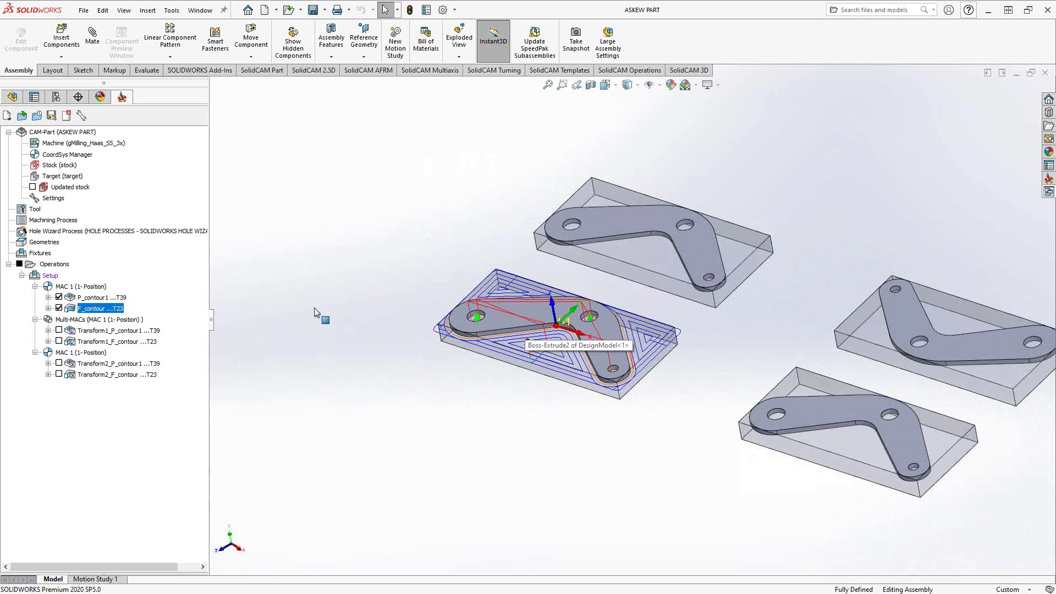
left_click(19, 264)
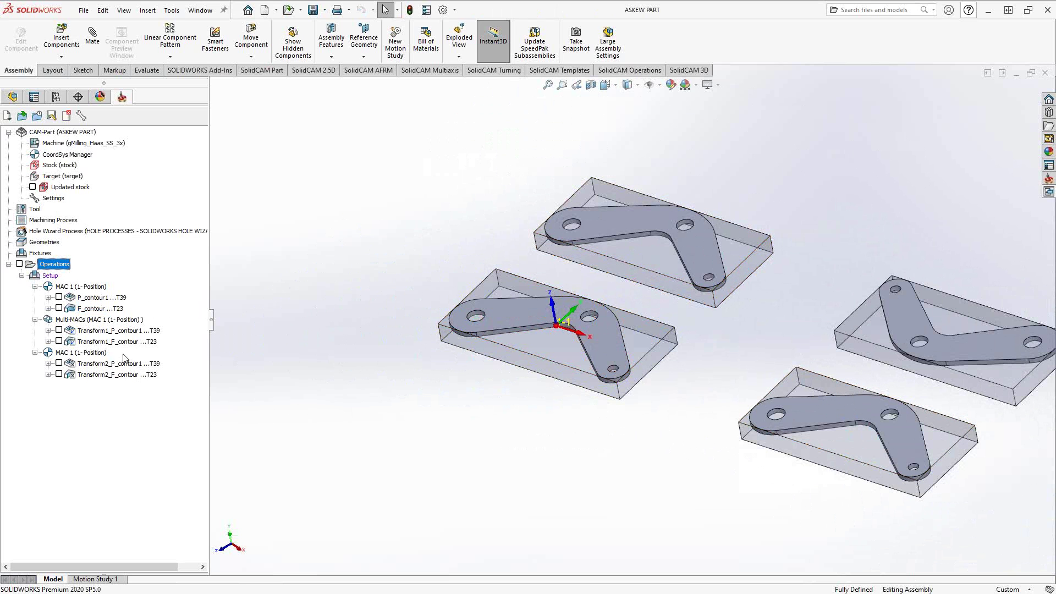
left_click(86, 332)
Step: Review Transform1_P_contour1's CoordSys transform without changes, then show its toolpaths at MAC 2 and MAC 3
right_click(86, 331)
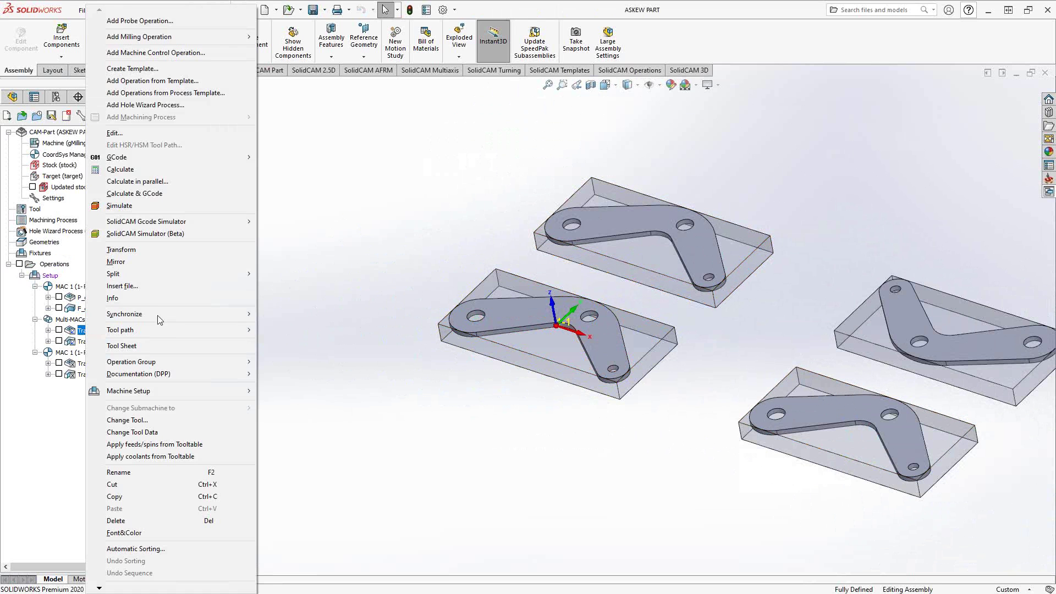
left_click(137, 251)
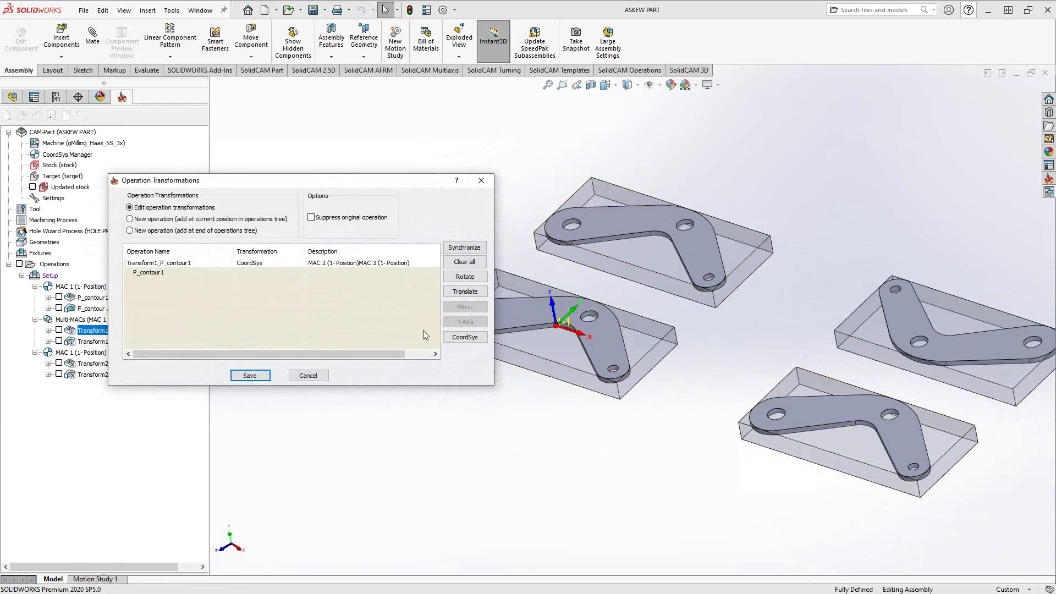
left_click(457, 338)
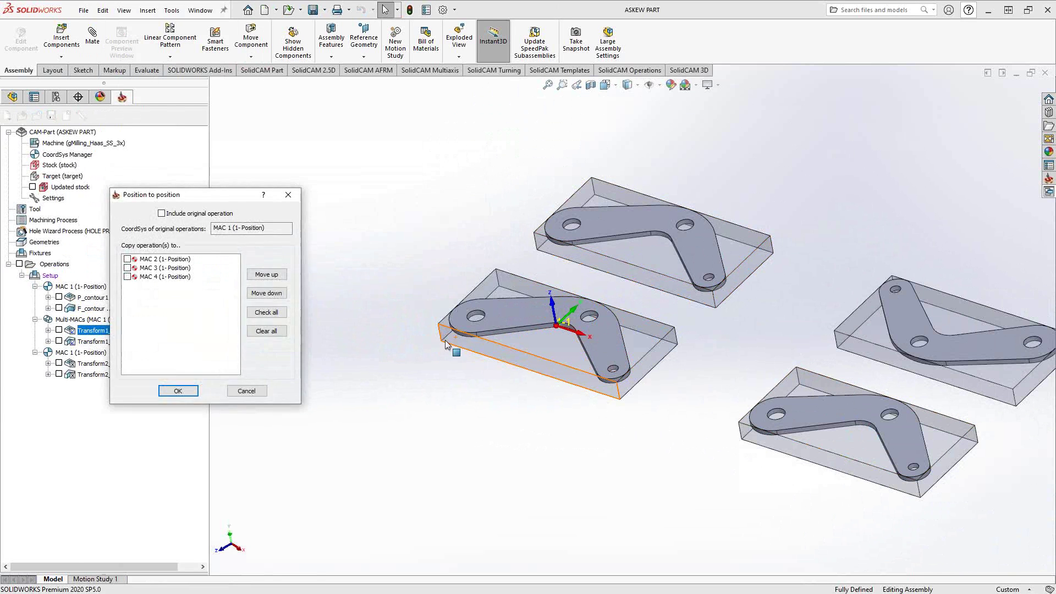
left_click(246, 389)
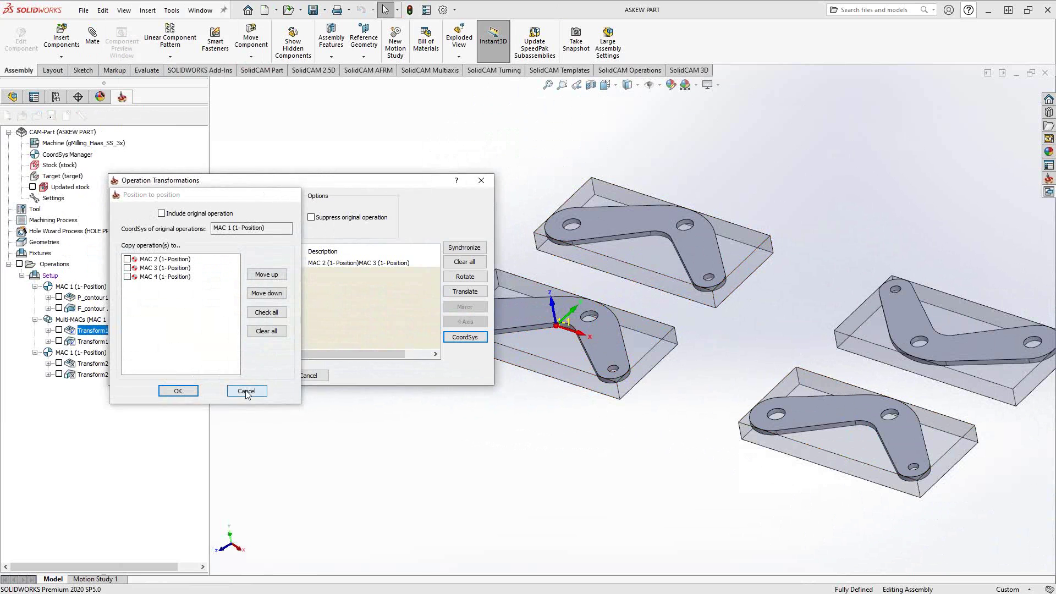
left_click(311, 376)
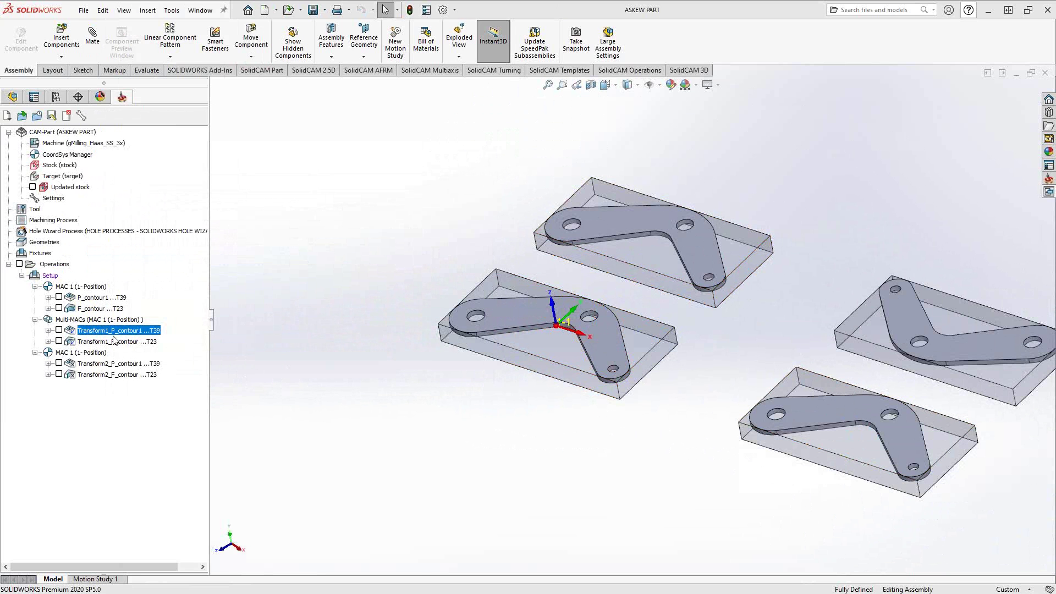
left_click(59, 330)
Step: Show Transform1_F_contour toolpaths, recheck Transform1_P_contour1's transform settings, then hide its pocket toolpaths
left_click(58, 342)
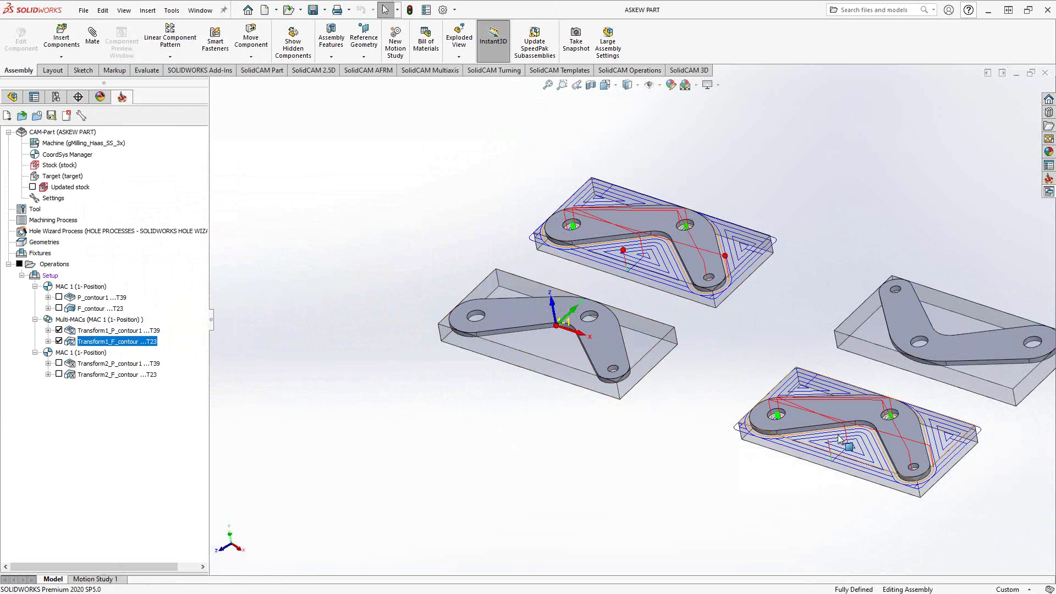
left_click(96, 334)
right_click(97, 333)
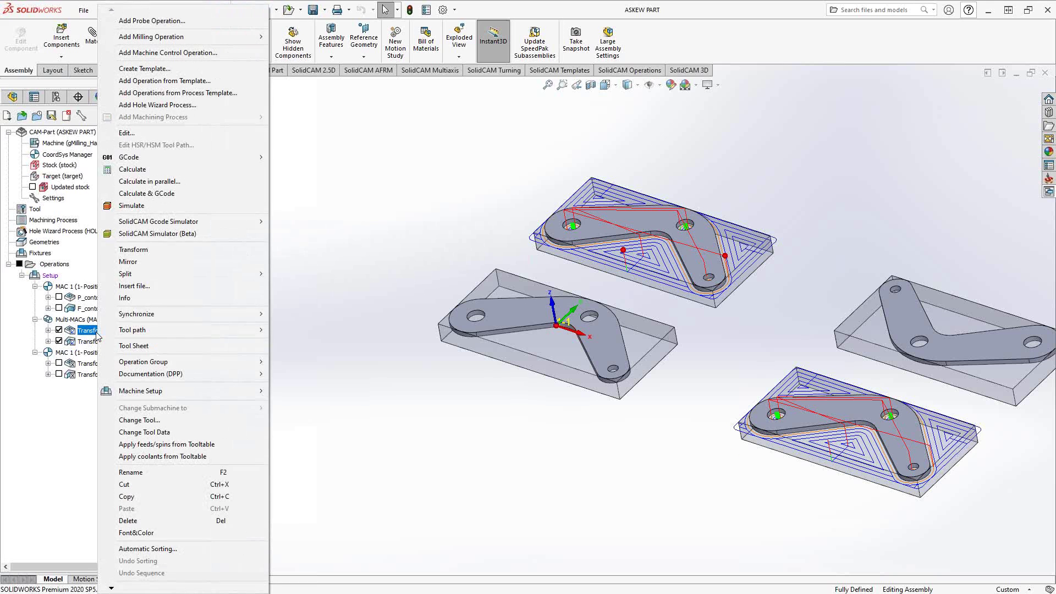
left_click(143, 250)
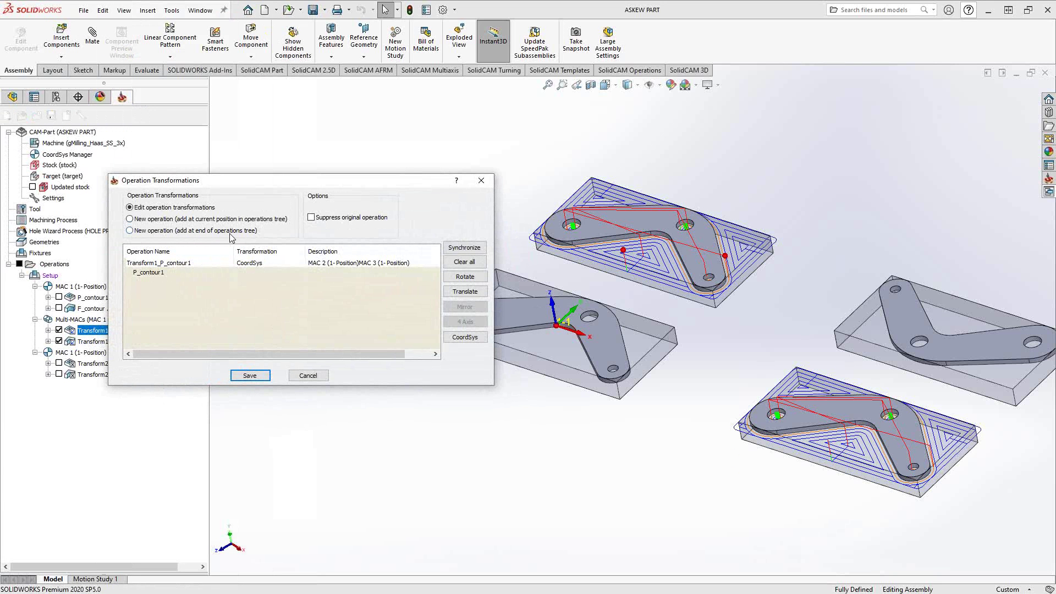
left_click(316, 377)
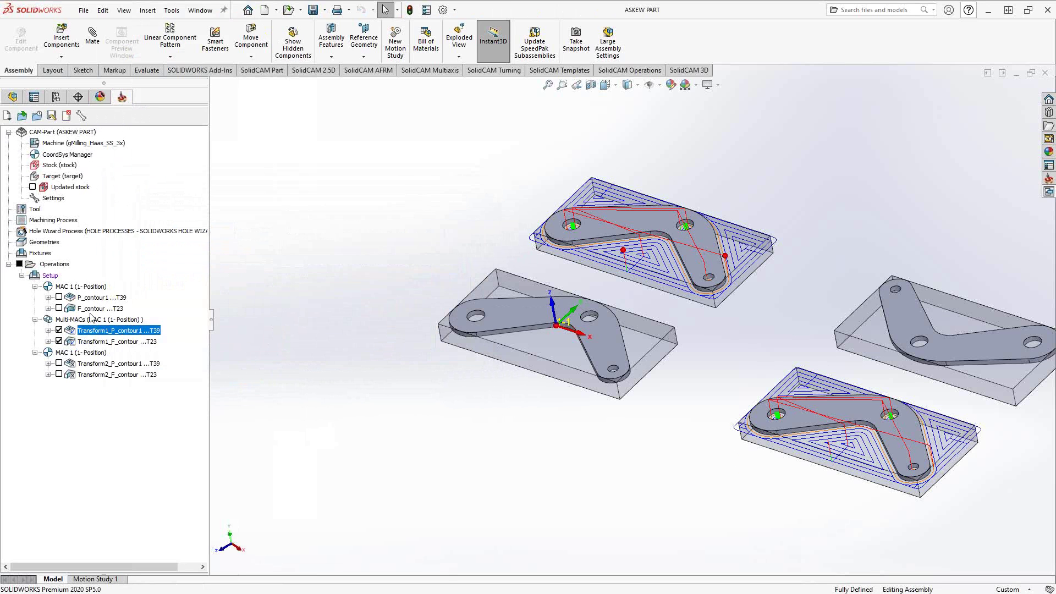
left_click(59, 330)
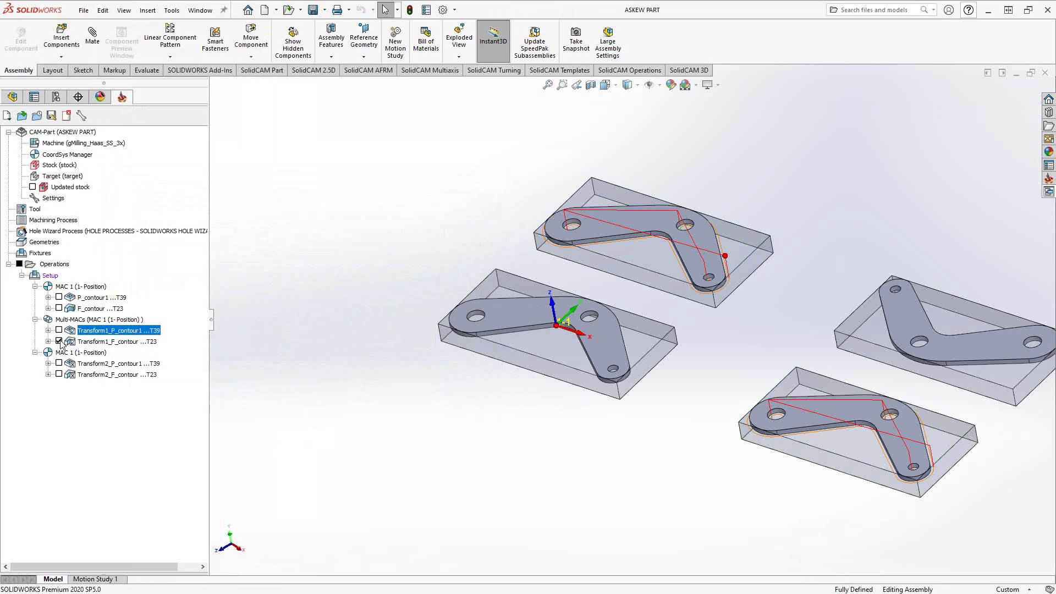
Step: Hide Transform1_F_contour, briefly toggle P_contour1's toolpath, and show Transform2_P_contour1 on the fourth part
left_click(60, 341)
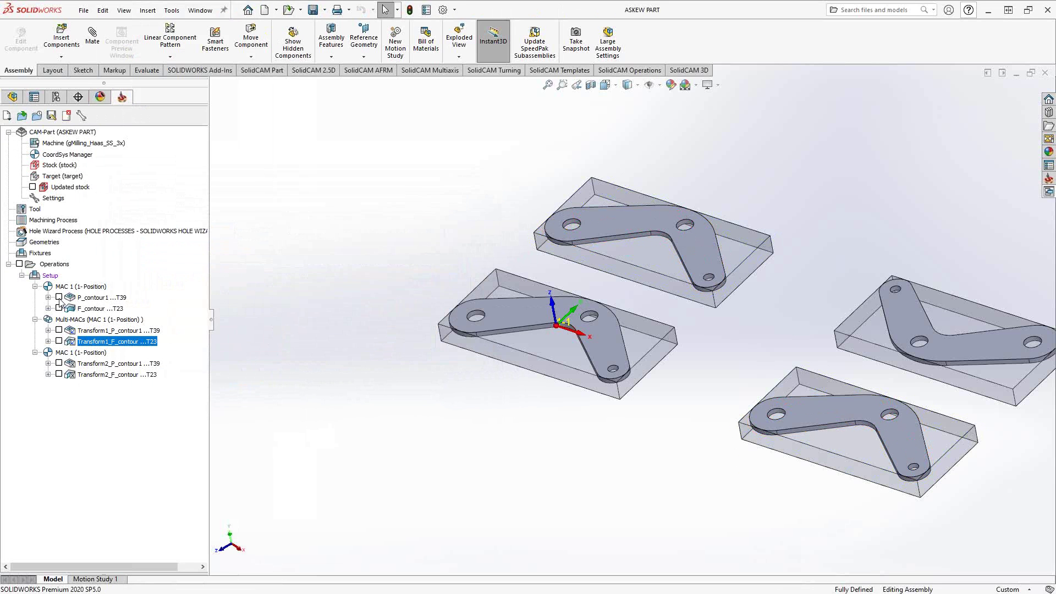
left_click(59, 297)
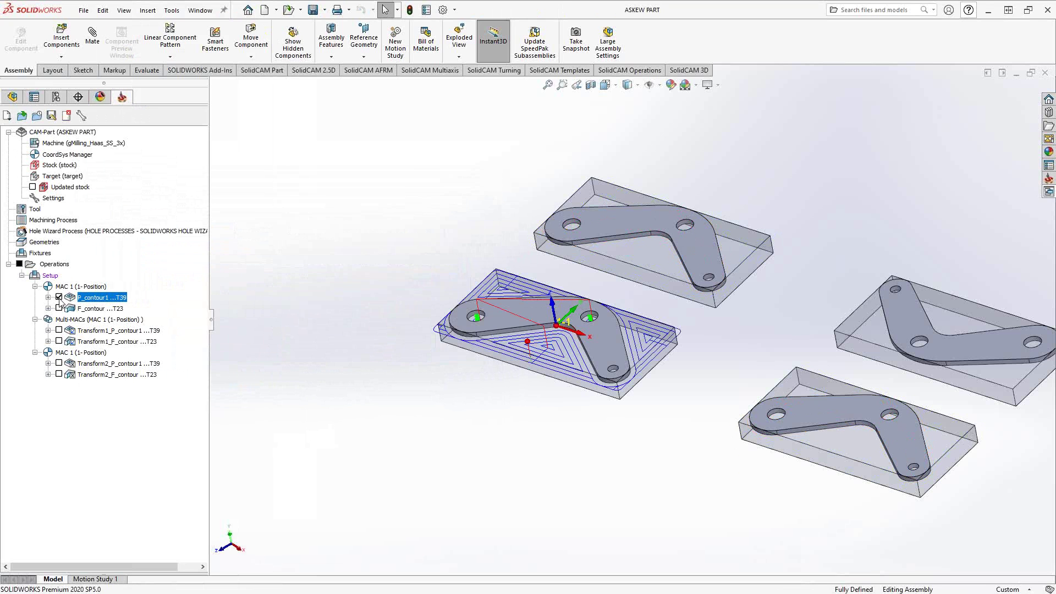
left_click(59, 297)
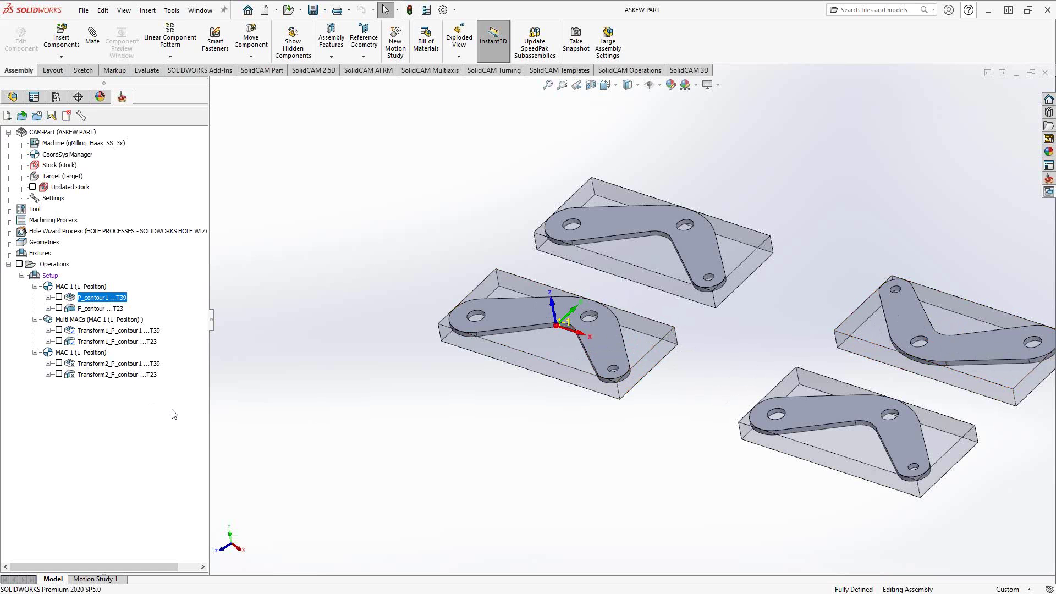
left_click(58, 363)
Step: Show Transform2_F_contour's toolpath, then hide both Transform2_P_contour1 and Transform2_F_contour toolpaths
left_click(58, 374)
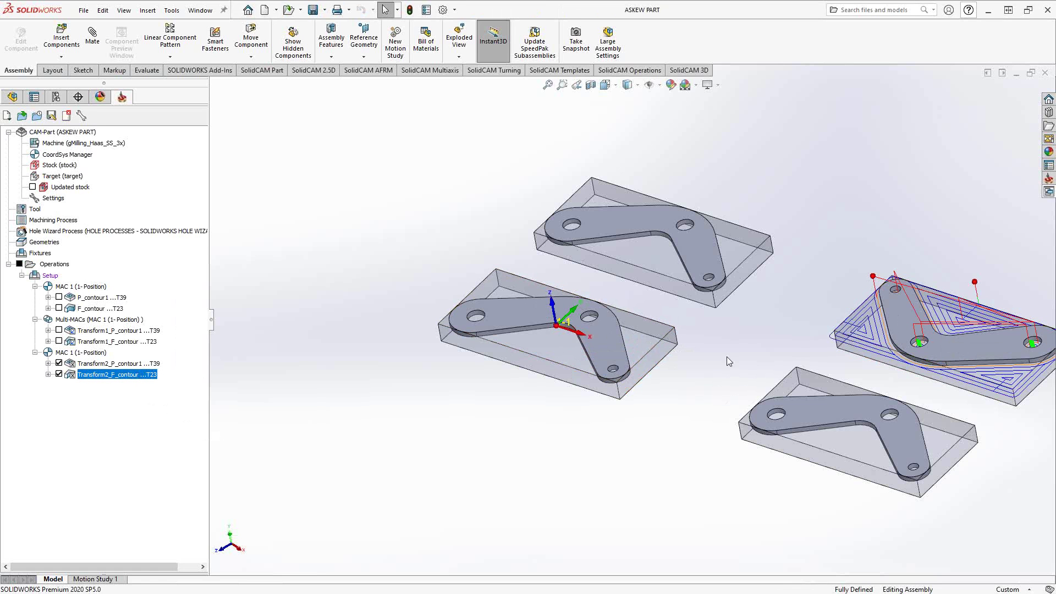
scroll(1002, 354, "up", 2)
scroll(797, 317, "down", 5)
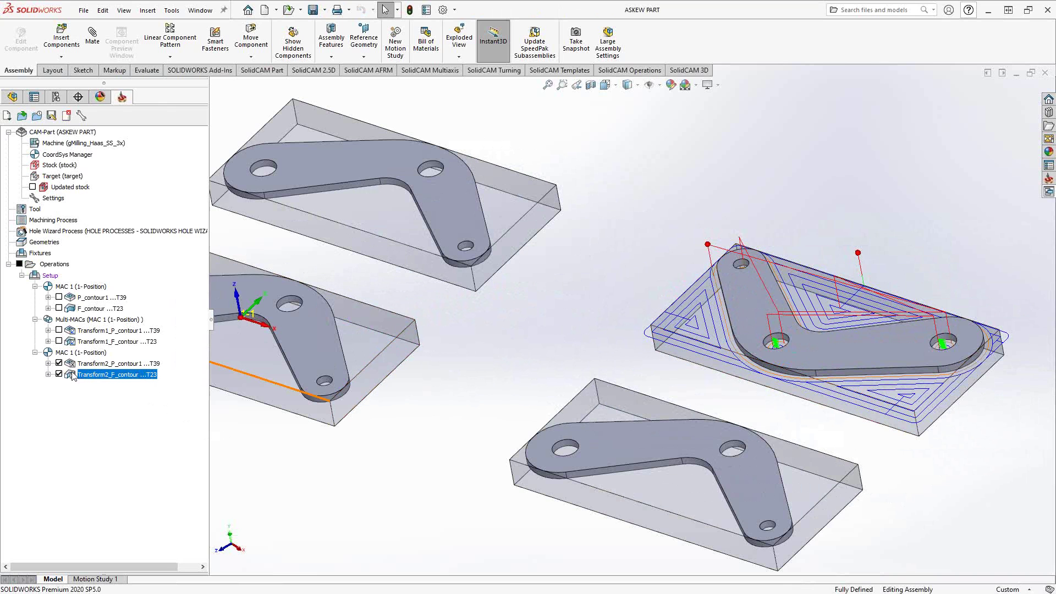
right_click(95, 368)
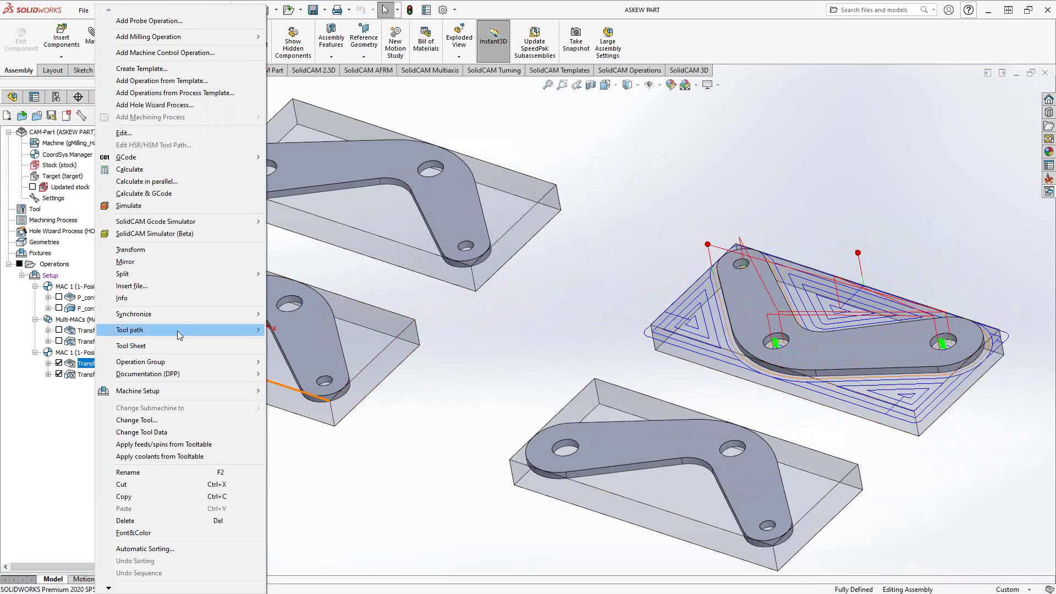
left_click(70, 443)
left_click(59, 363)
left_click(59, 374)
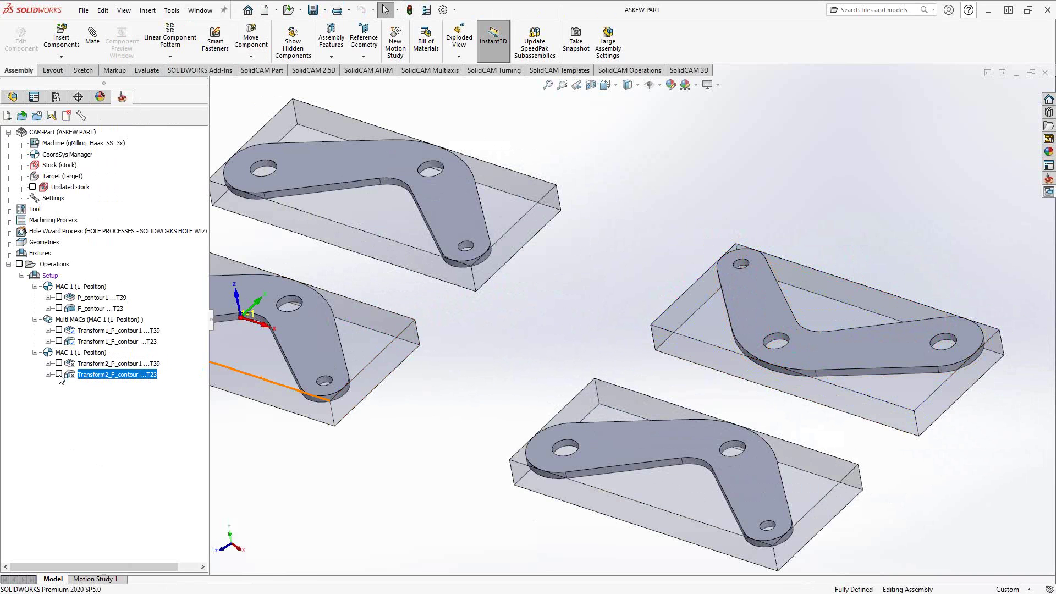
left_click(98, 298)
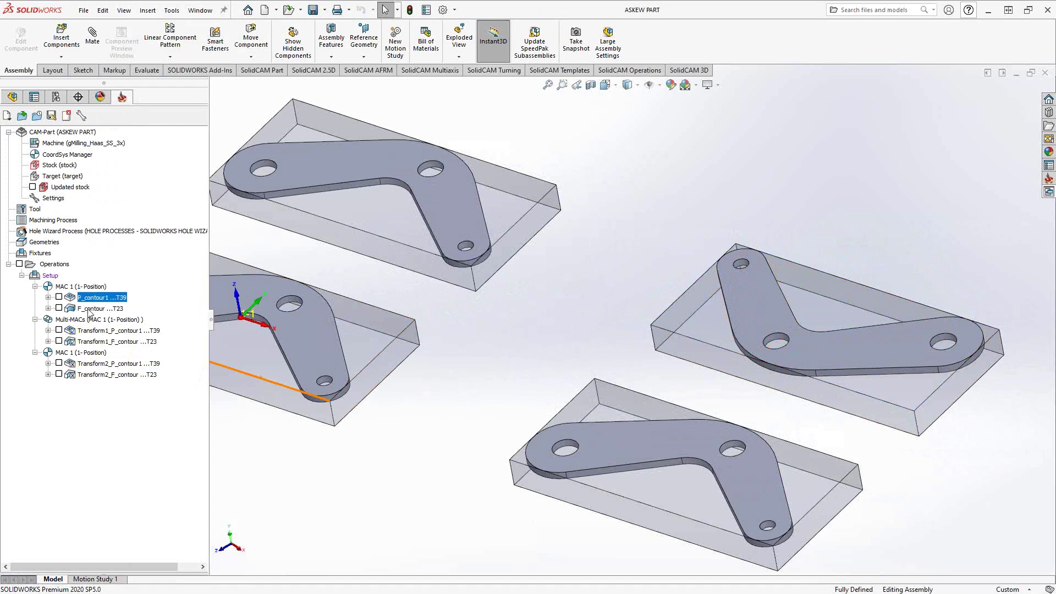
Step: Copy P_contour1 and F_contour to MAC 4 by CoordSys transform, added as new operations at the end
left_click(89, 309, "ctrl")
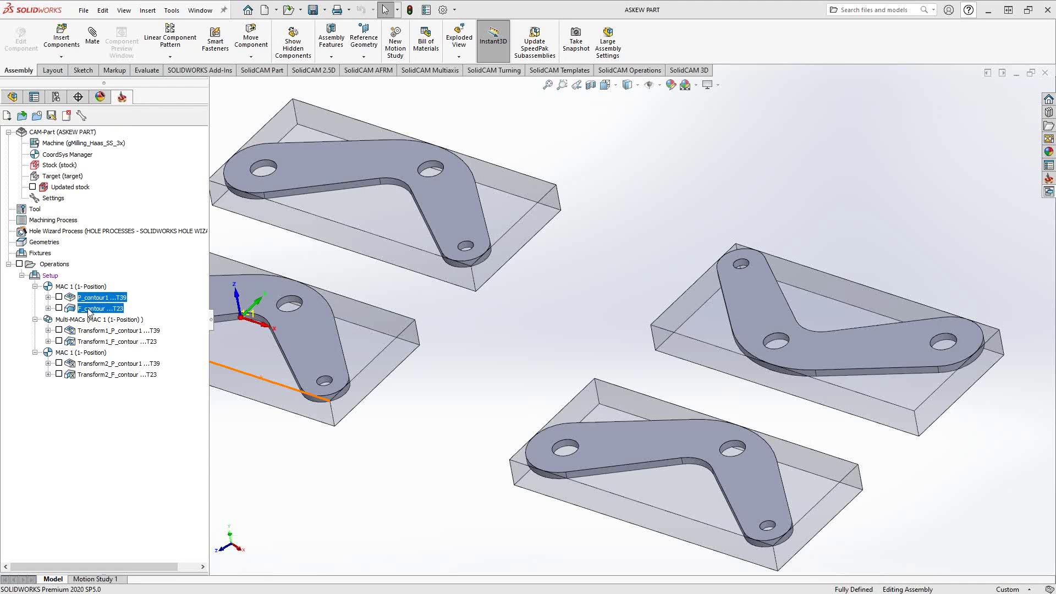
right_click(88, 311)
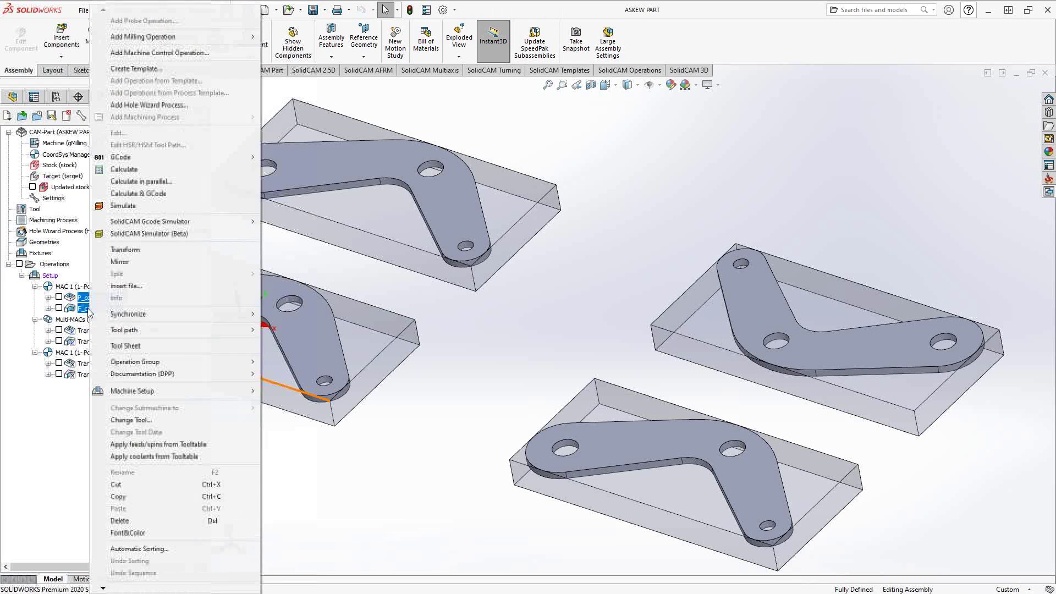
left_click(126, 251)
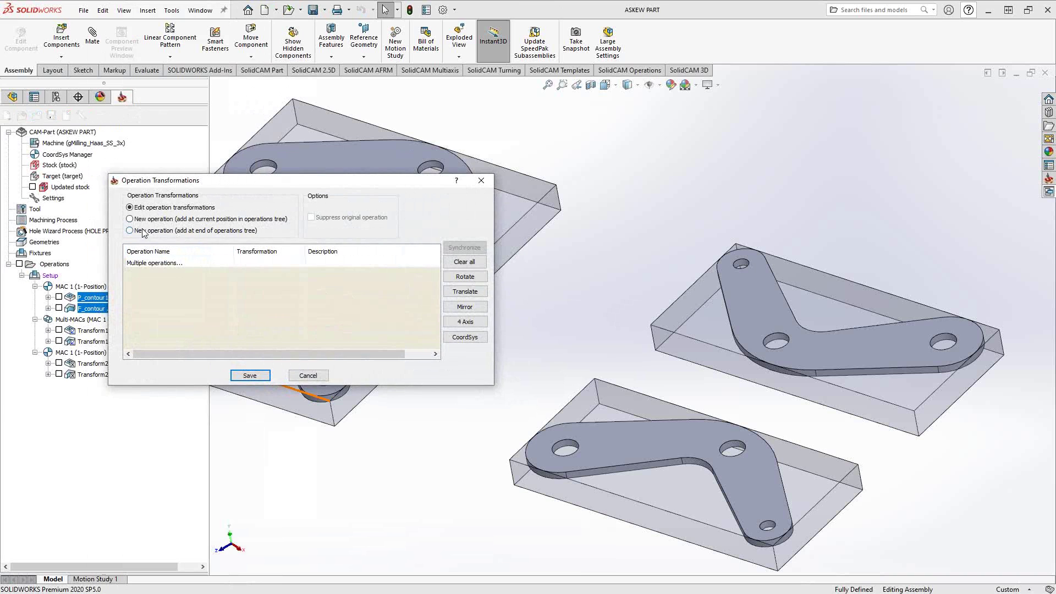
left_click(142, 231)
left_click(465, 338)
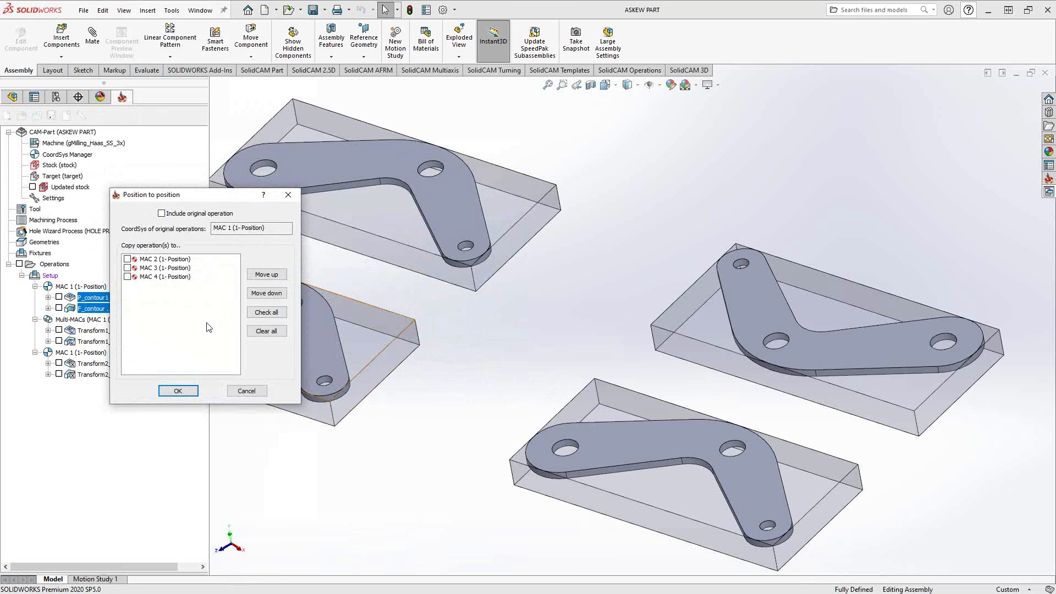
left_click(128, 276)
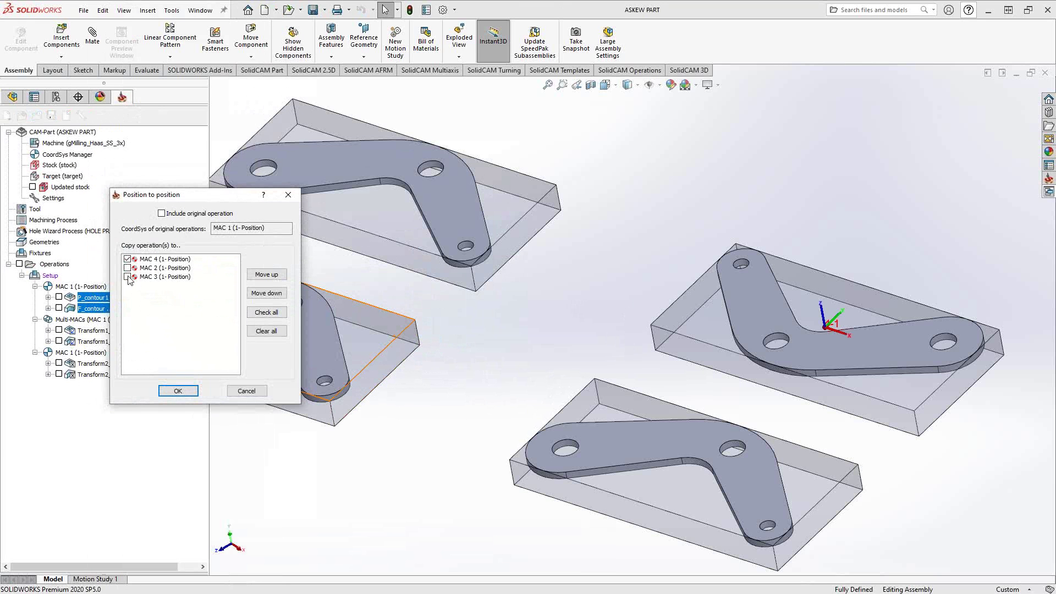
left_click(179, 391)
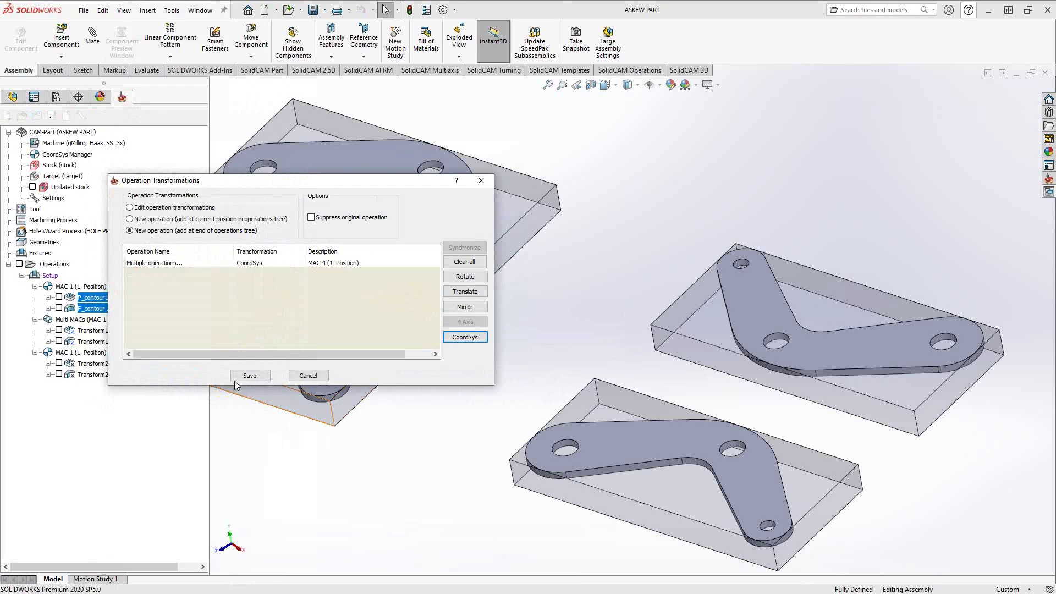
left_click(249, 376)
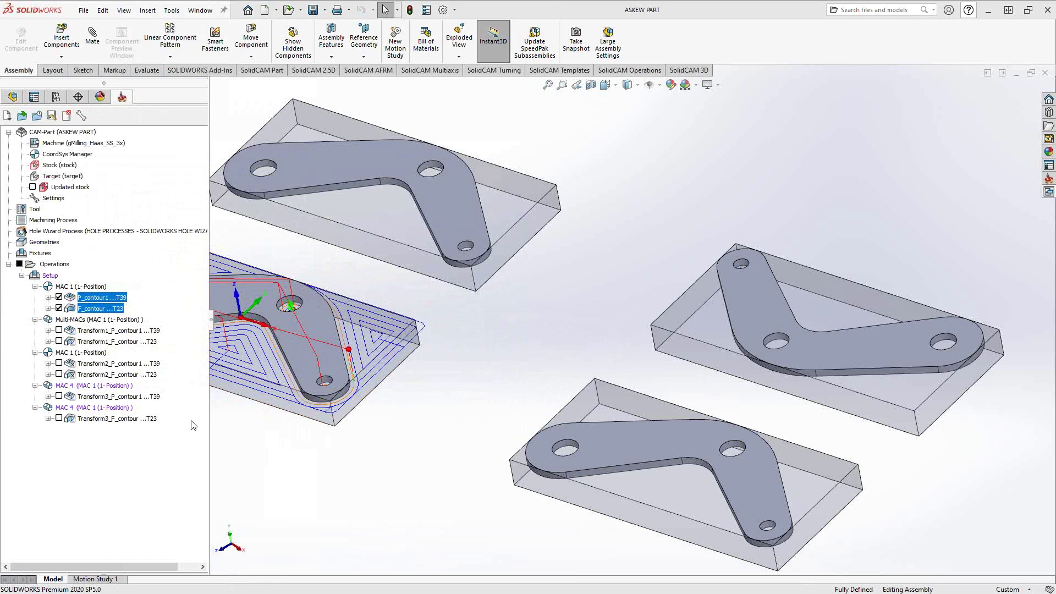
Step: Show the Transform3_P_contour1 and Transform3_F_contour toolpaths and orbit to compare them with the MAC 4 part
left_click(66, 397)
left_click(59, 396)
left_click(59, 418)
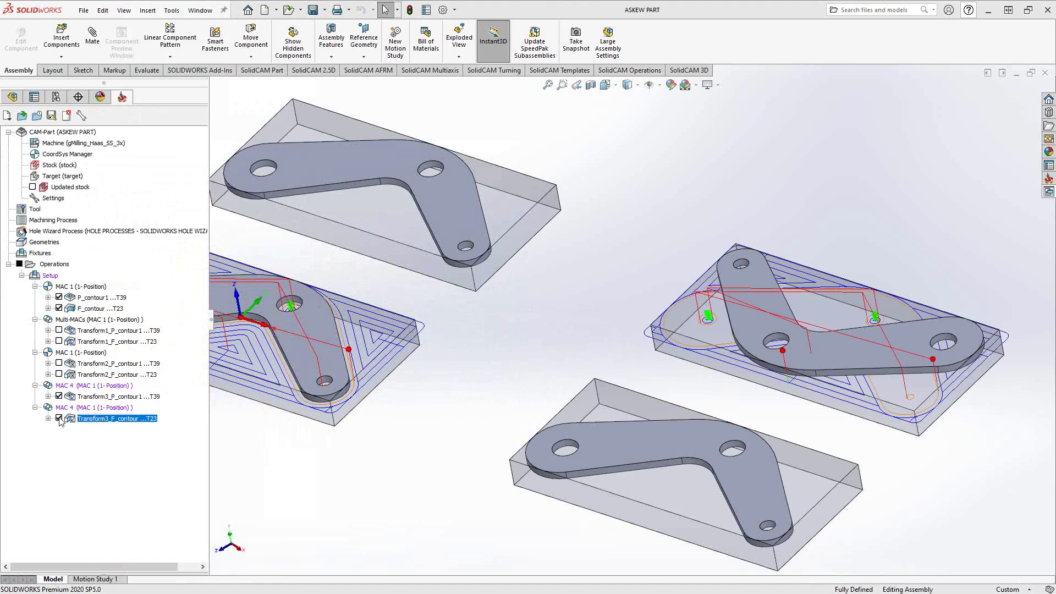
middle_click_drag(774, 334, 794, 391)
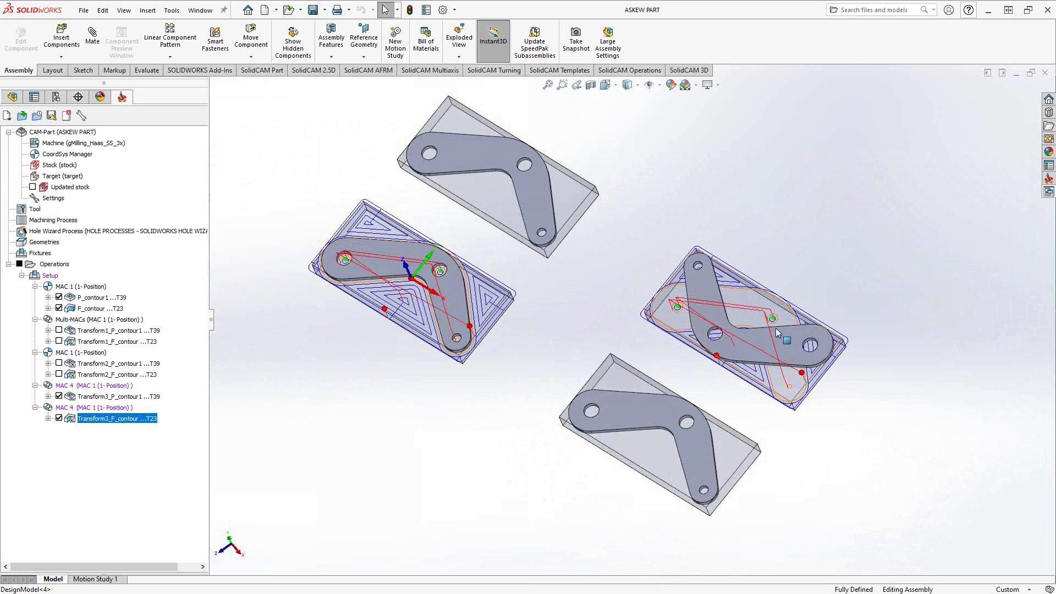
scroll(741, 344, "up", 2)
middle_click_drag(741, 344, 726, 280)
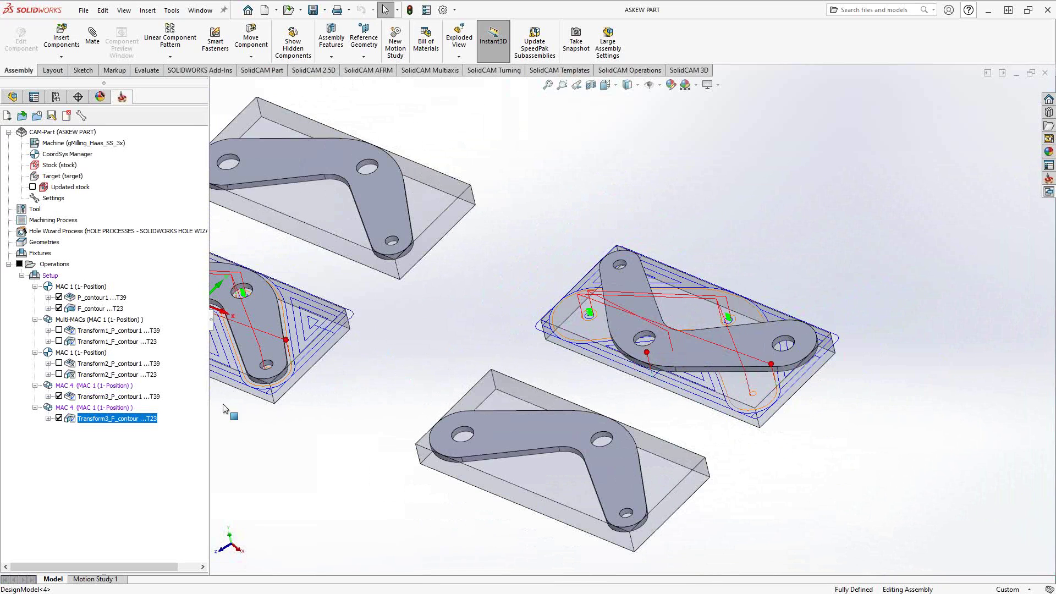
left_click(98, 396, "ctrl")
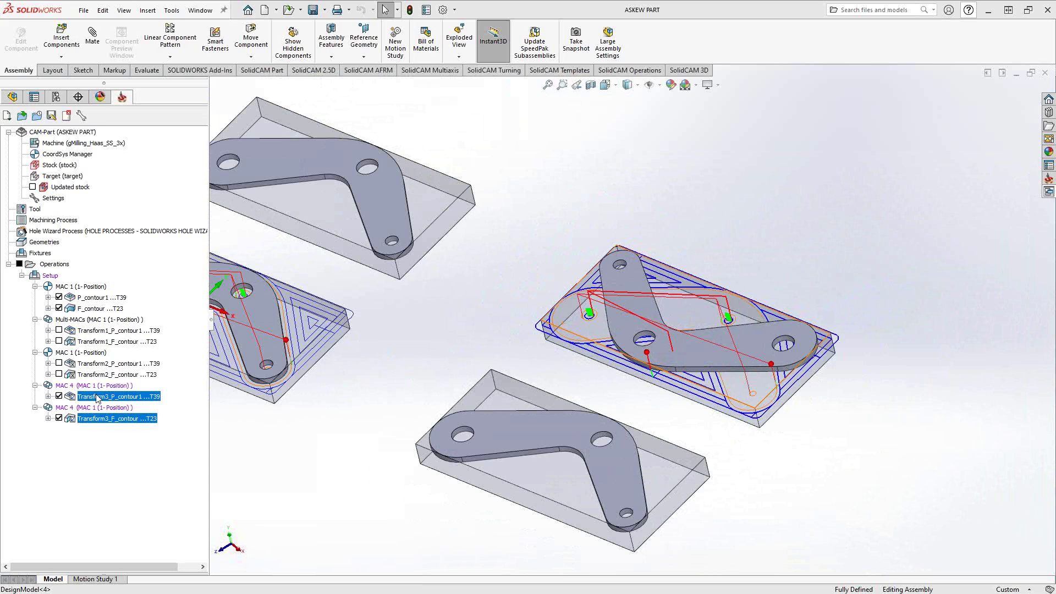
right_click(96, 399)
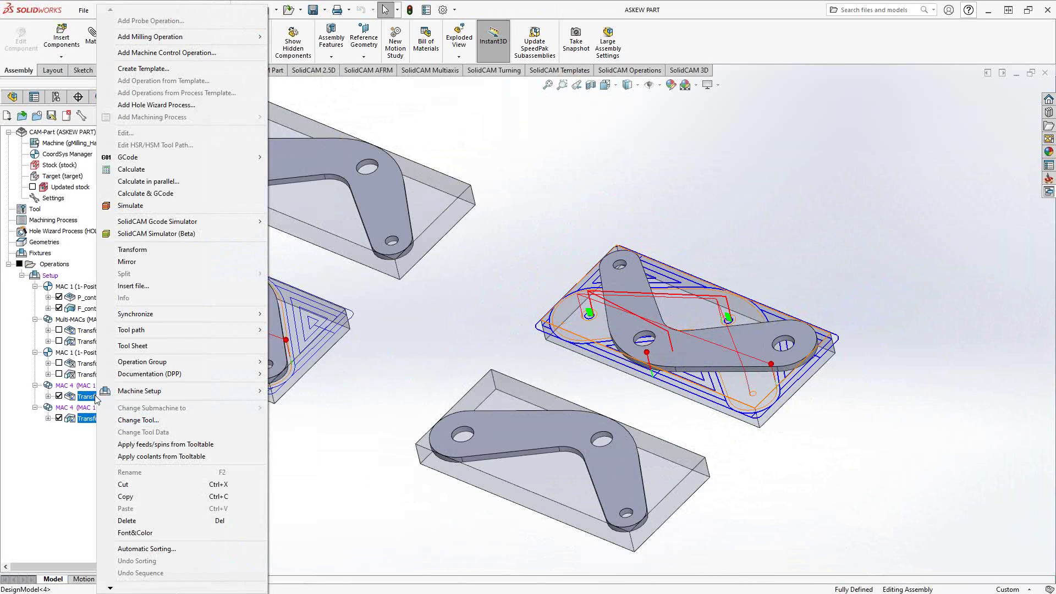
Step: Add a Rotate Delta transformation with 1 rotation and a 180° start angle to Transform3, and save
left_click(137, 262)
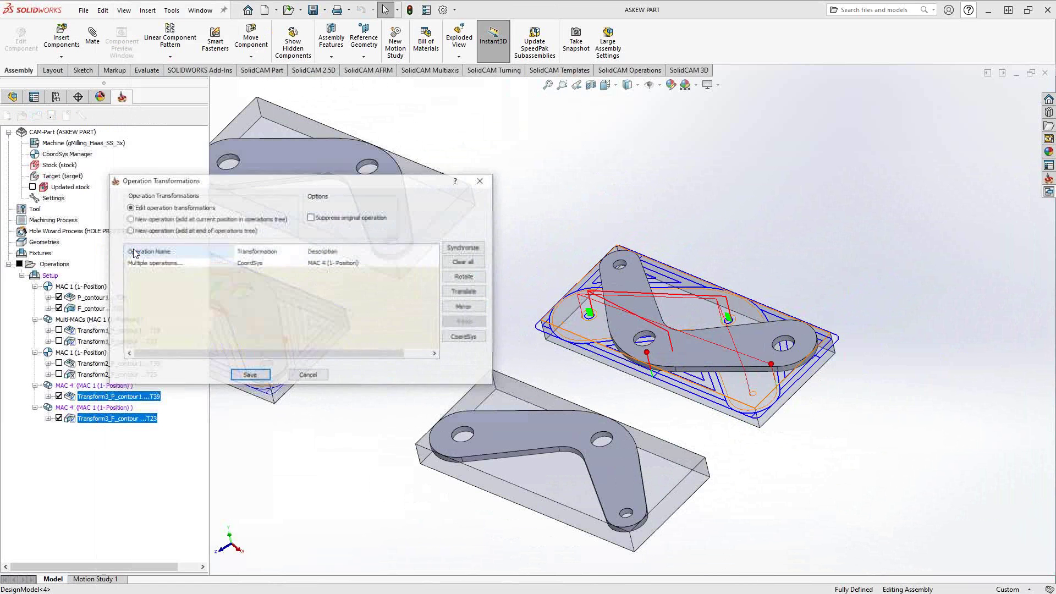
right_click(167, 268)
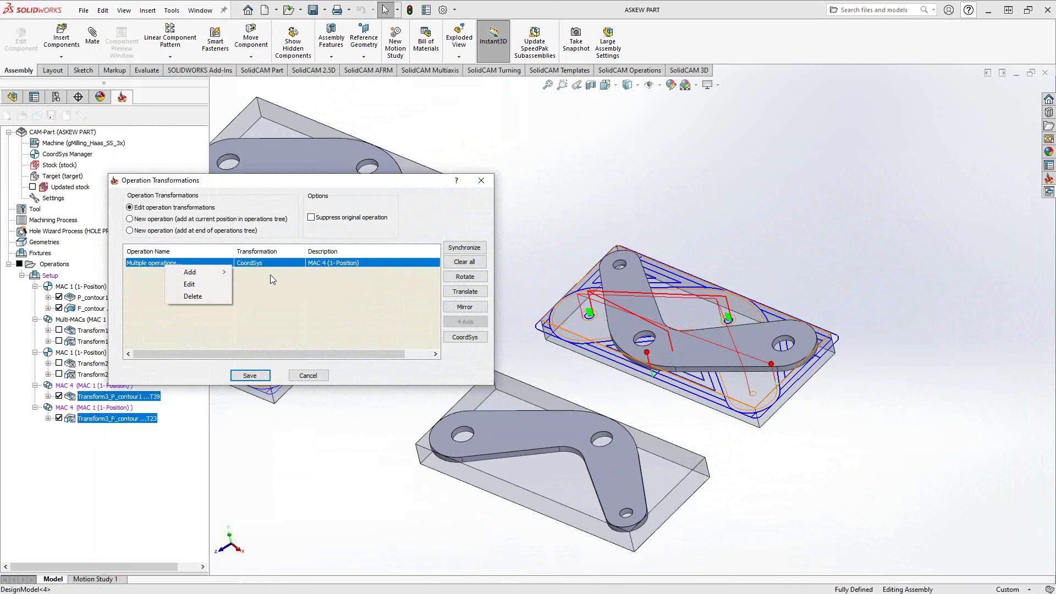
mouse_move(198, 276)
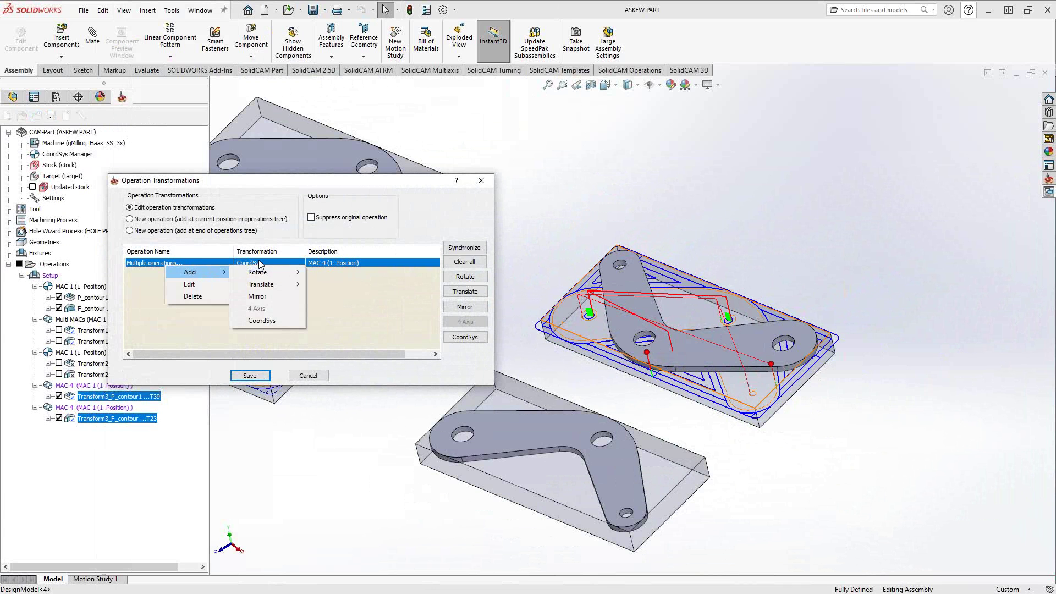
mouse_move(272, 277)
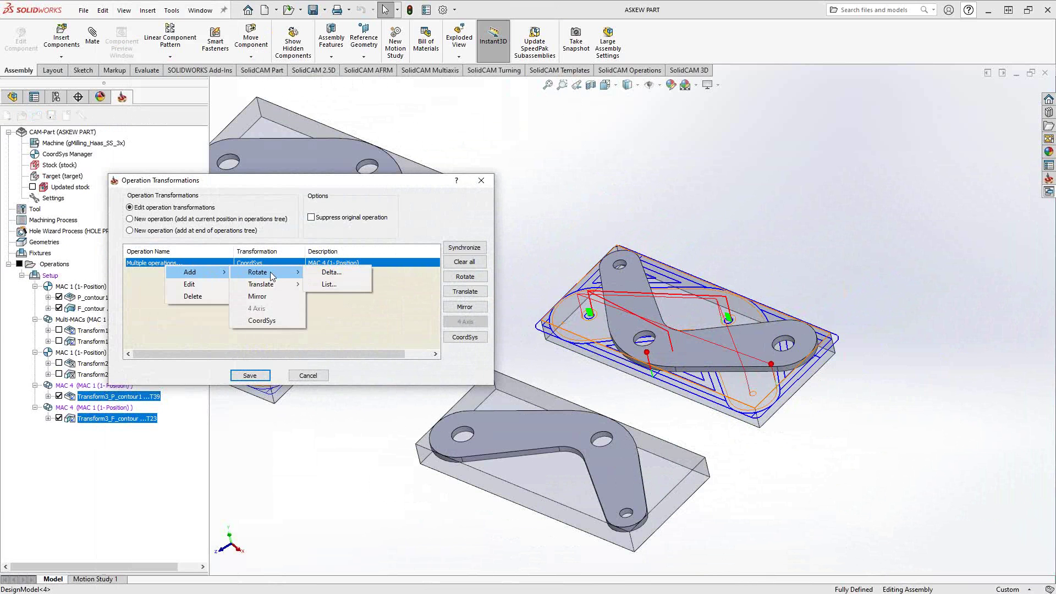
left_click(314, 273)
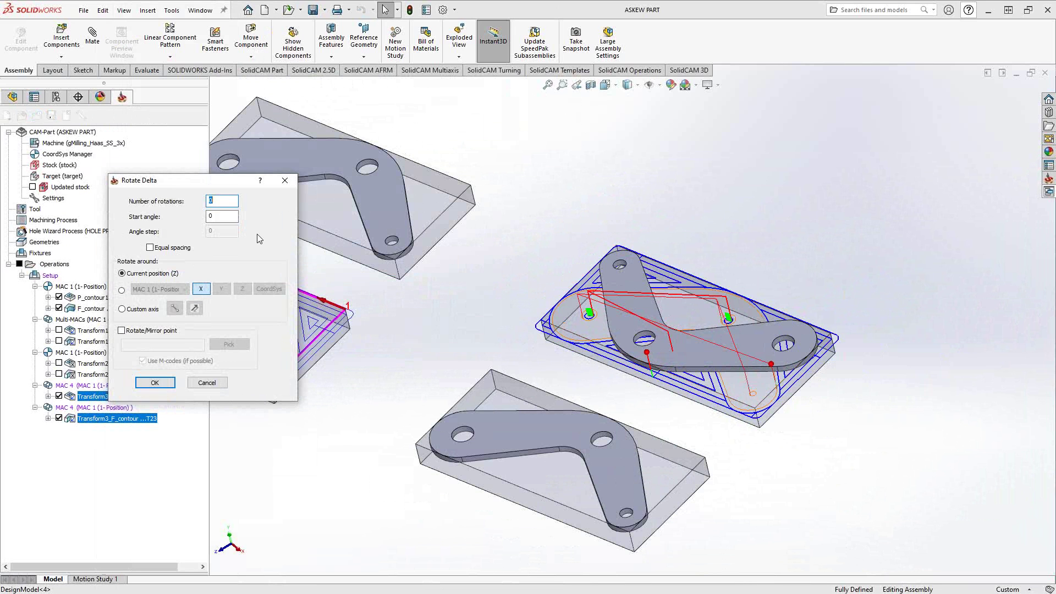
type("1")
key("Tab")
type("1")
left_click(155, 383)
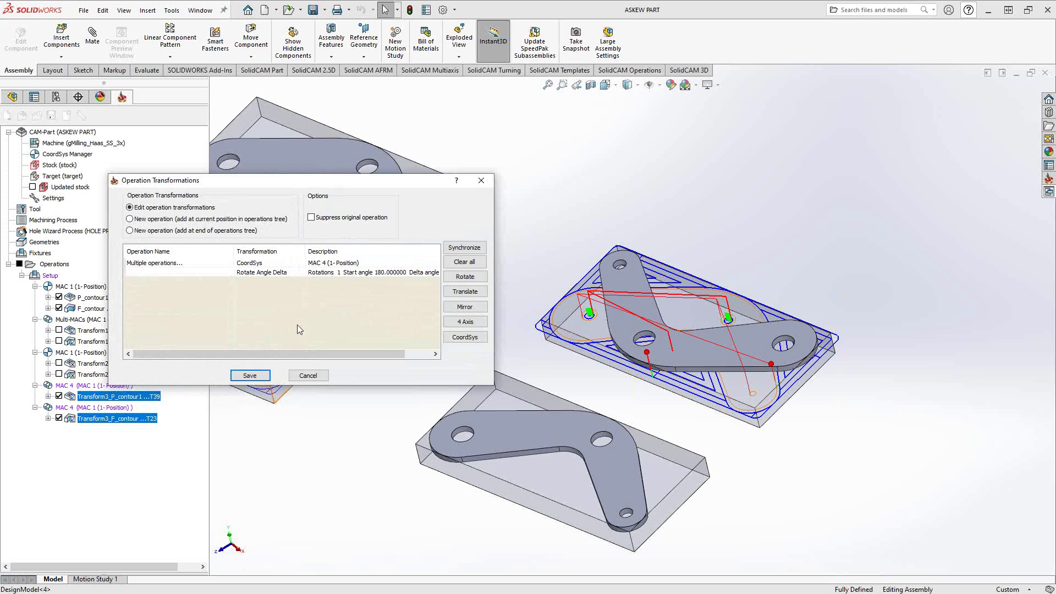
left_click(250, 374)
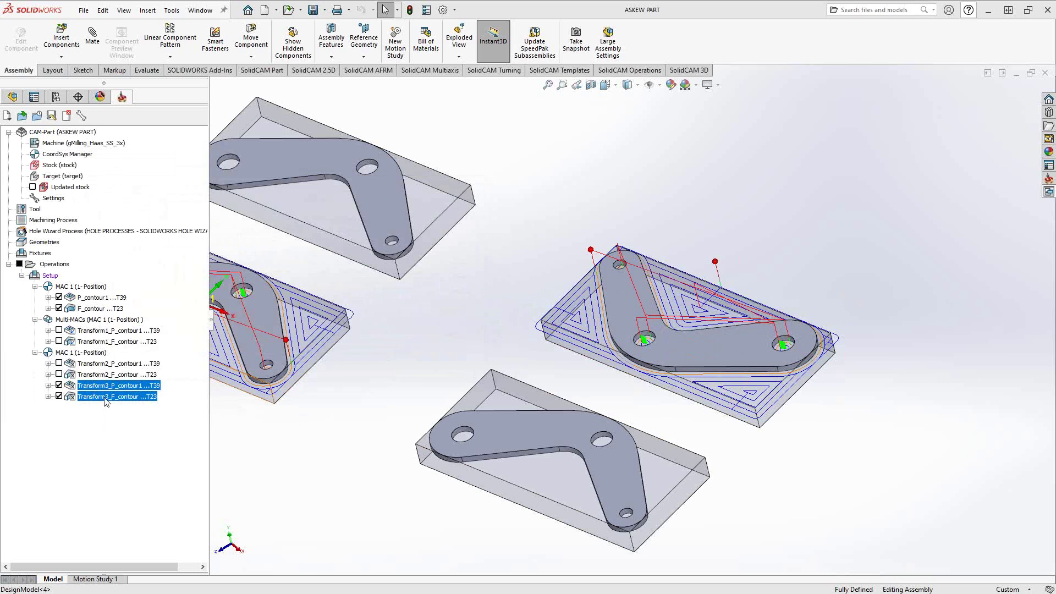
Step: Orbit the model to confirm Transform3's toolpaths align on the rotated right-hand part
middle_click_drag(665, 360, 643, 350)
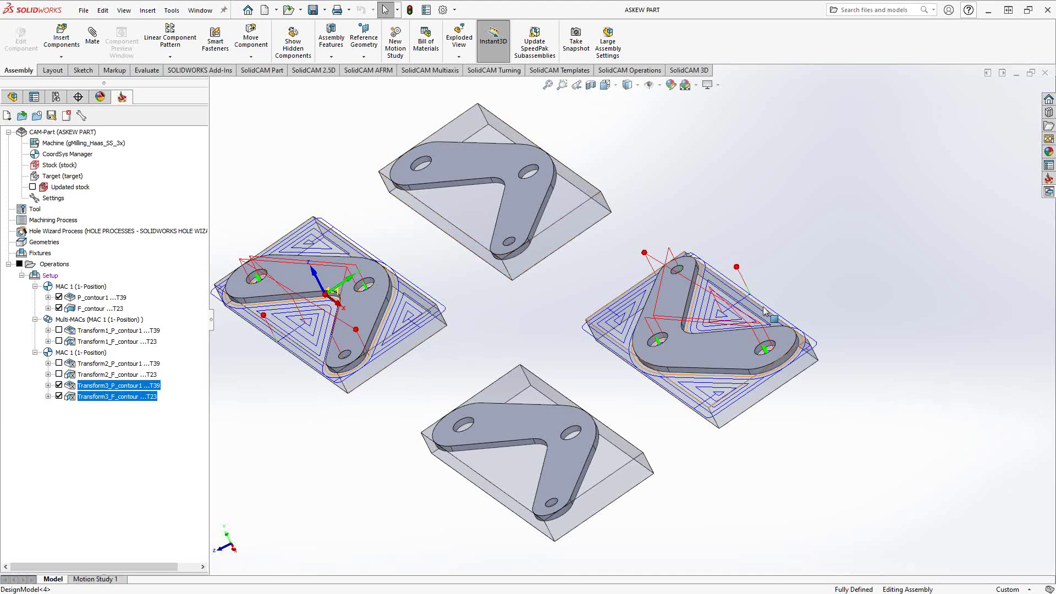
middle_click_drag(617, 364, 631, 367)
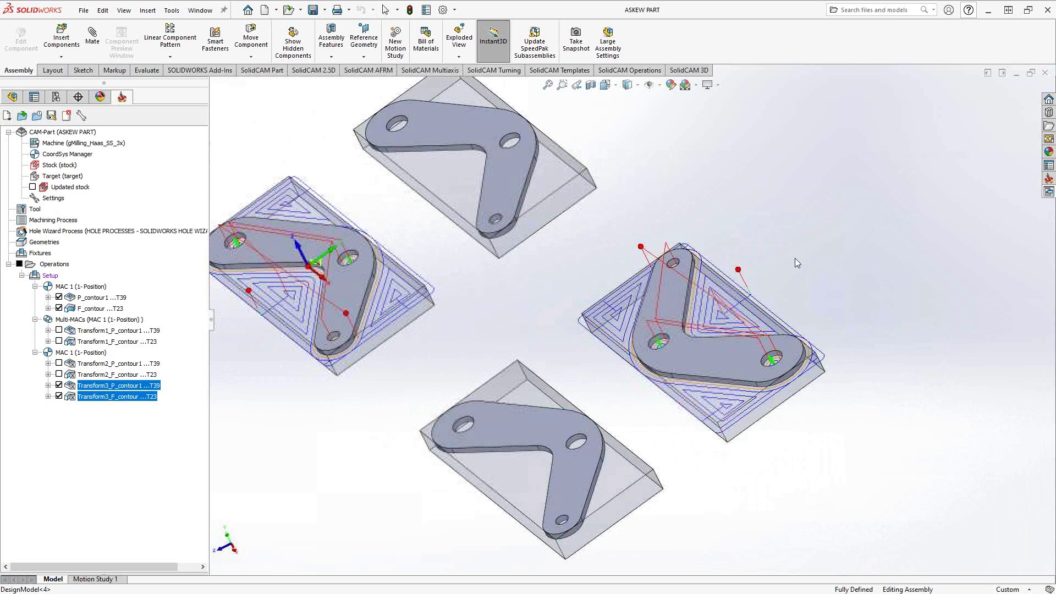